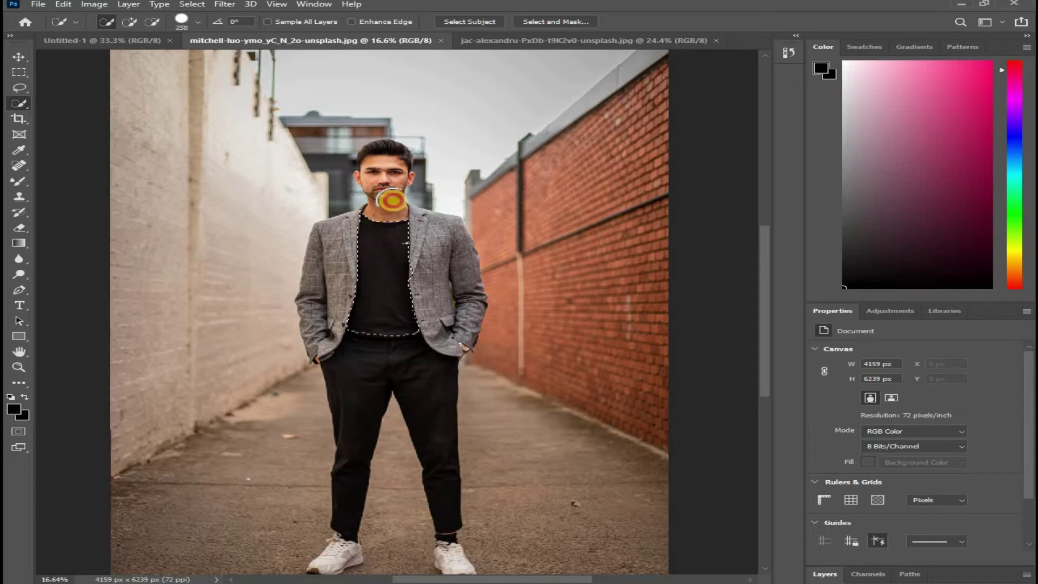
- Quick-select the man's head, jacket and trousers, subtracting the building background caught beside his head and neck
mouse_move(356, 275)
mouse_down()
mouse_move(322, 312)
mouse_move(358, 365)
mouse_move(366, 401)
mouse_move(384, 391)
mouse_up()
scroll(399, 363, down, 1)
key(alt)
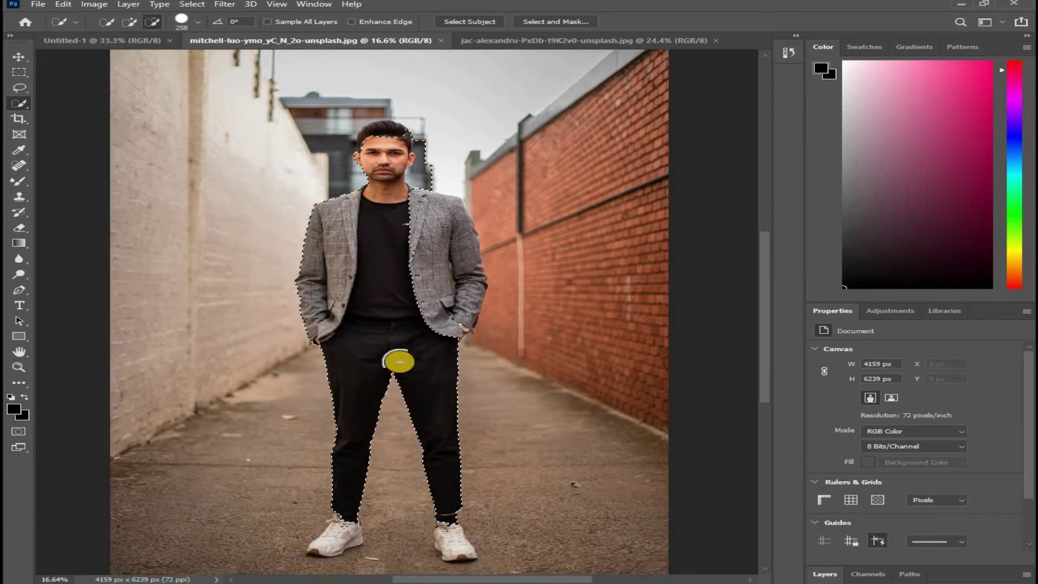
scroll(411, 337, down, 1)
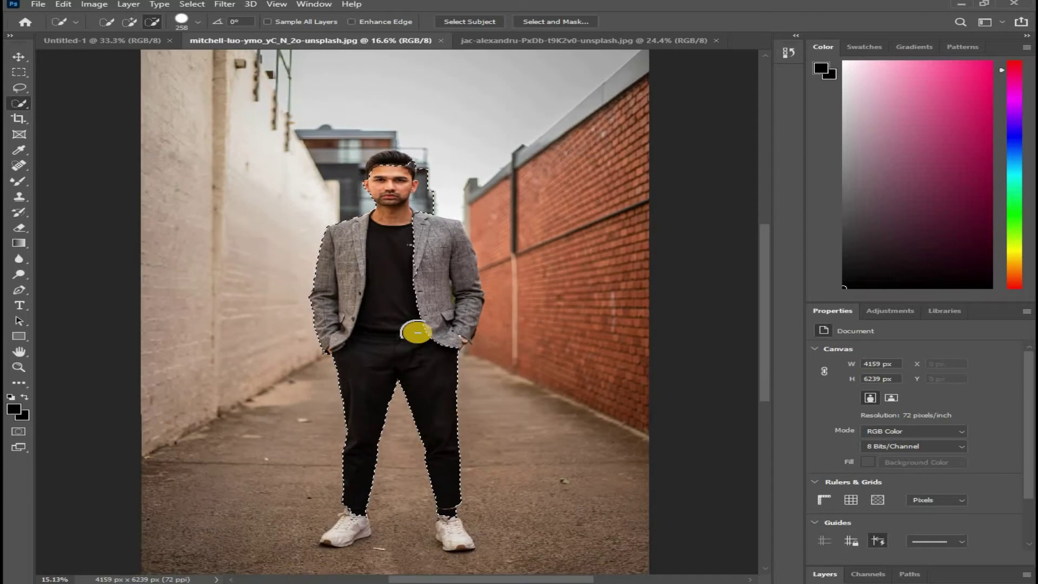
scroll(416, 332, up, 2)
scroll(412, 328, up, 1)
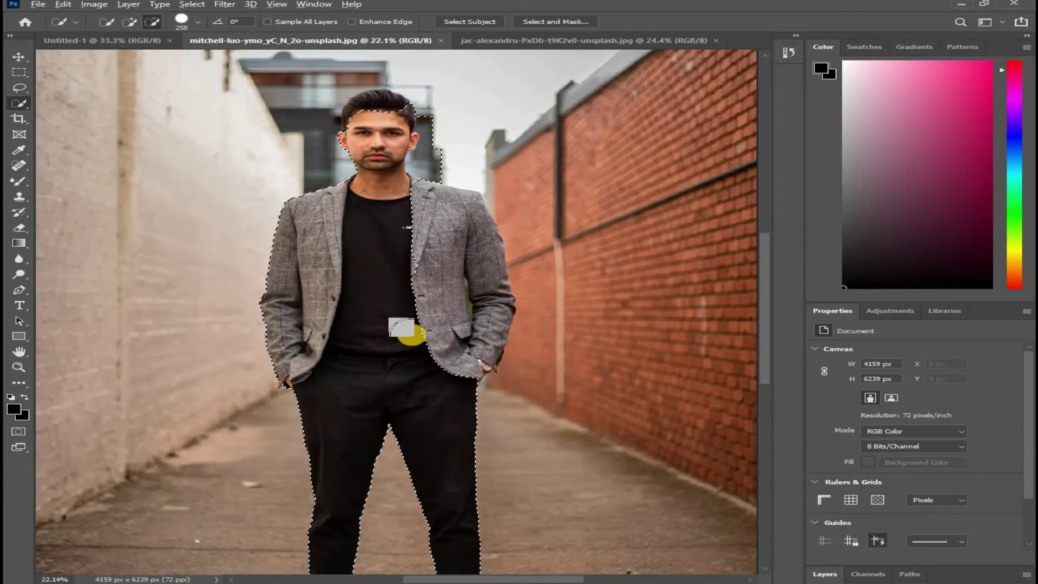
mouse_move(403, 328)
mouse_down()
mouse_move(424, 324)
mouse_move(451, 358)
mouse_move(438, 252)
mouse_up()
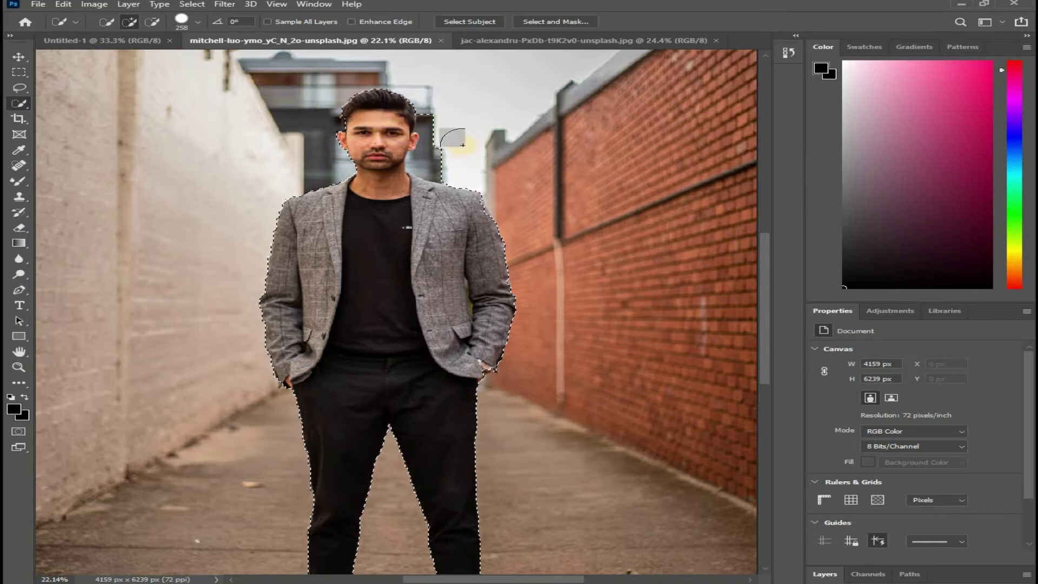
key(alt)
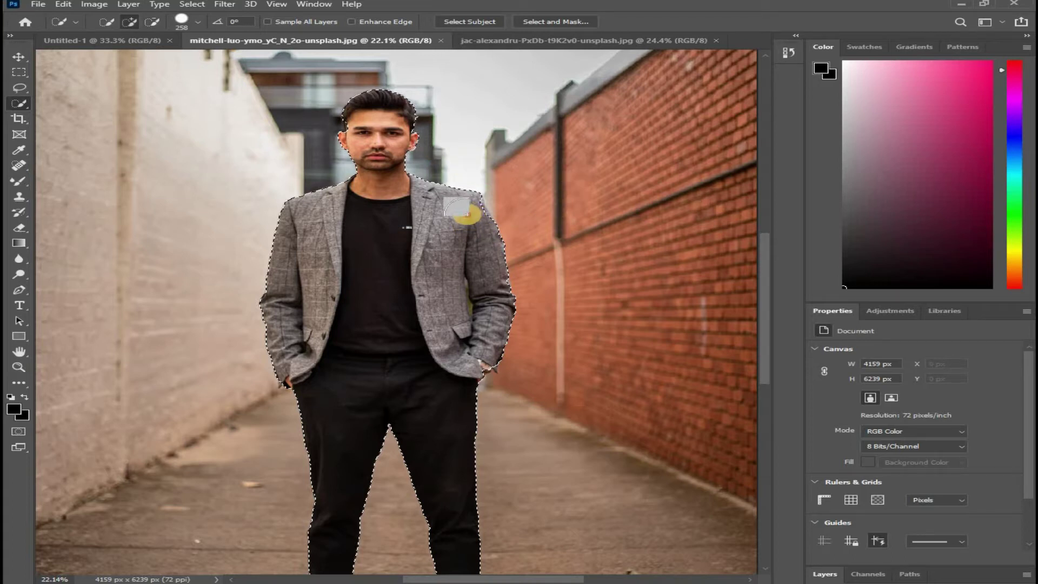
- Reduce the Quick Selection brush to 118 px and add the sock and white shoe on the photo's right to the selection
scroll(435, 303, down, 2)
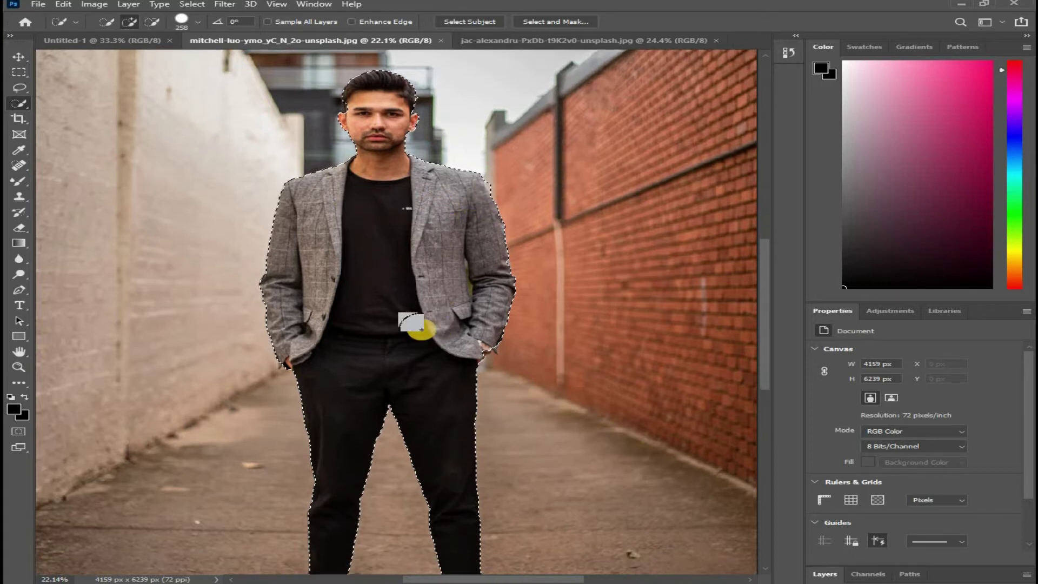
scroll(413, 325, down, 10)
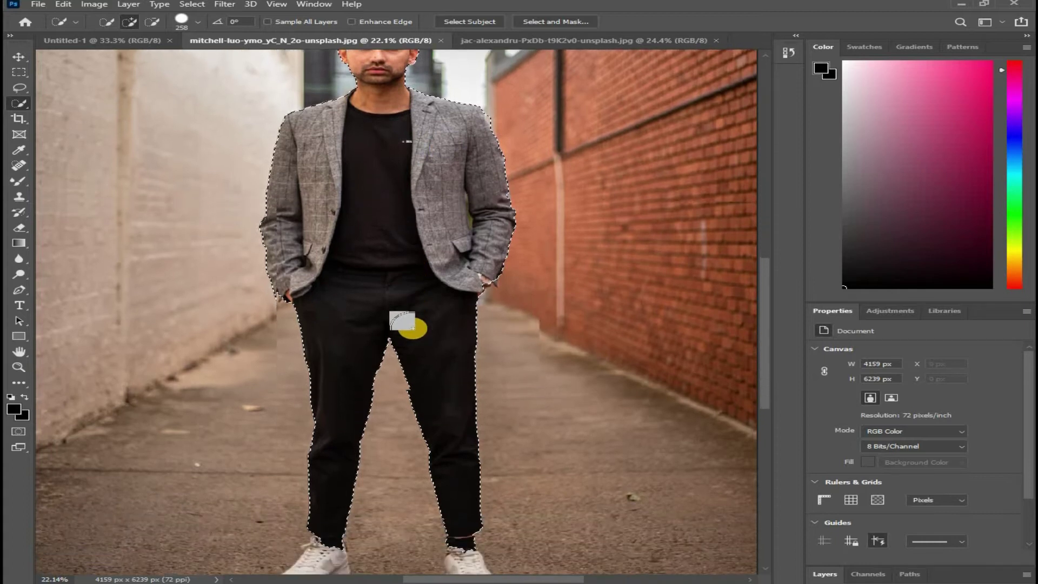
scroll(442, 449, down, 8)
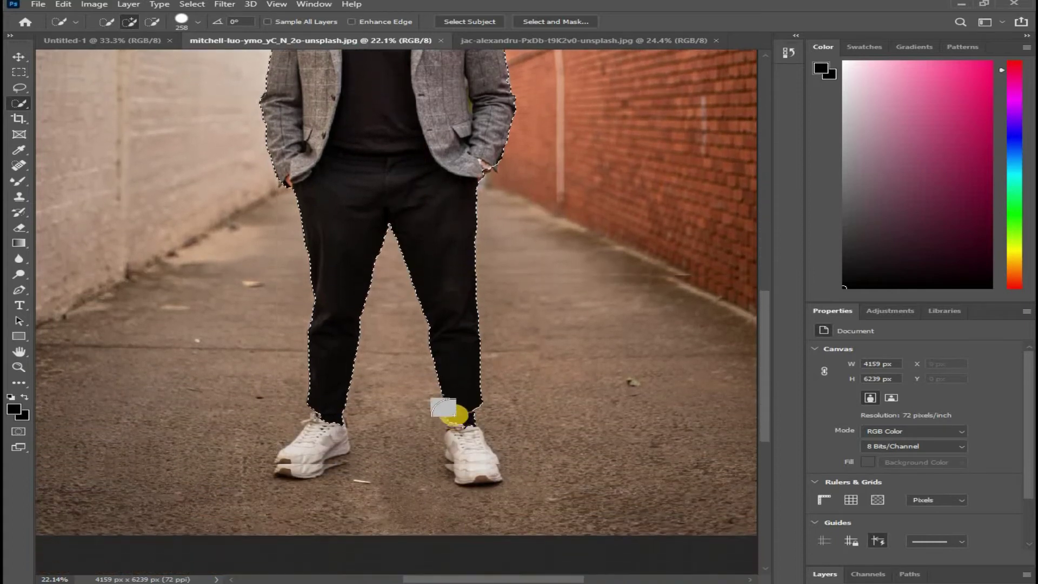
mouse_move(475, 391)
mouse_down()
mouse_move(428, 398)
mouse_move(446, 398)
mouse_up()
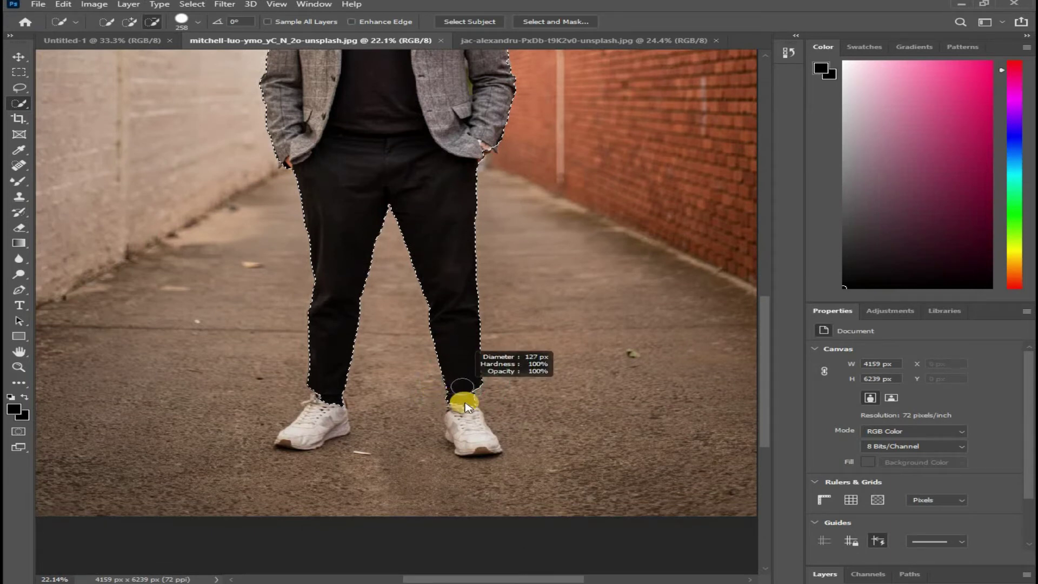
scroll(461, 396, up, 5)
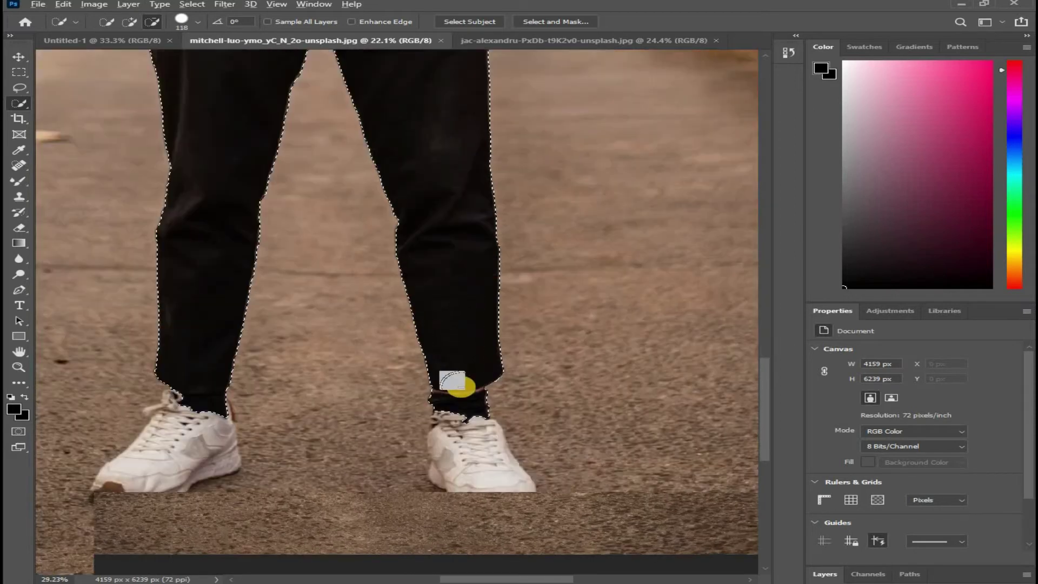
drag(454, 405, 457, 422)
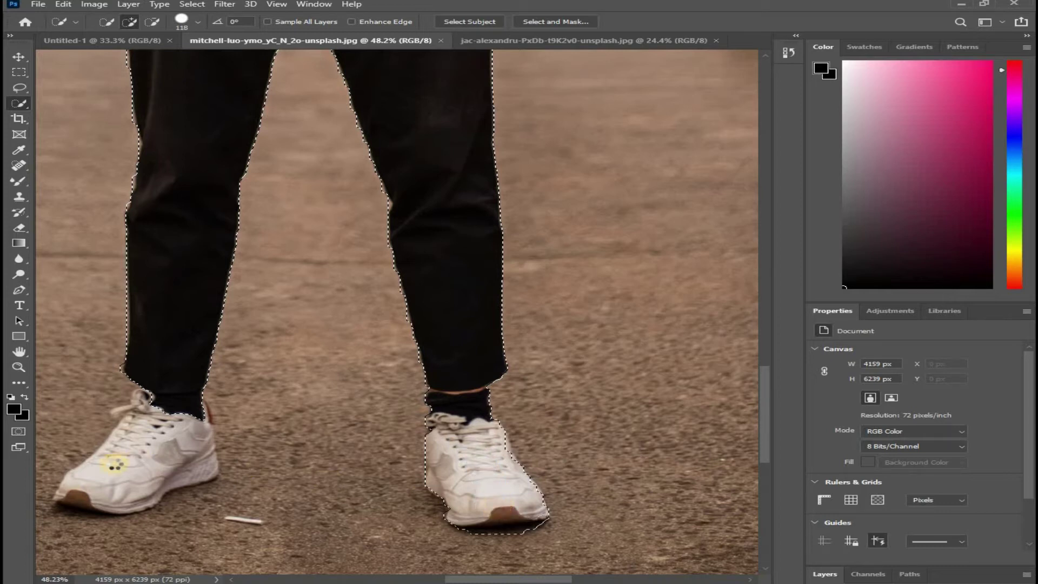
- Add the man's other white shoe to the selection and refine the selection around its heel
drag(162, 401, 130, 468)
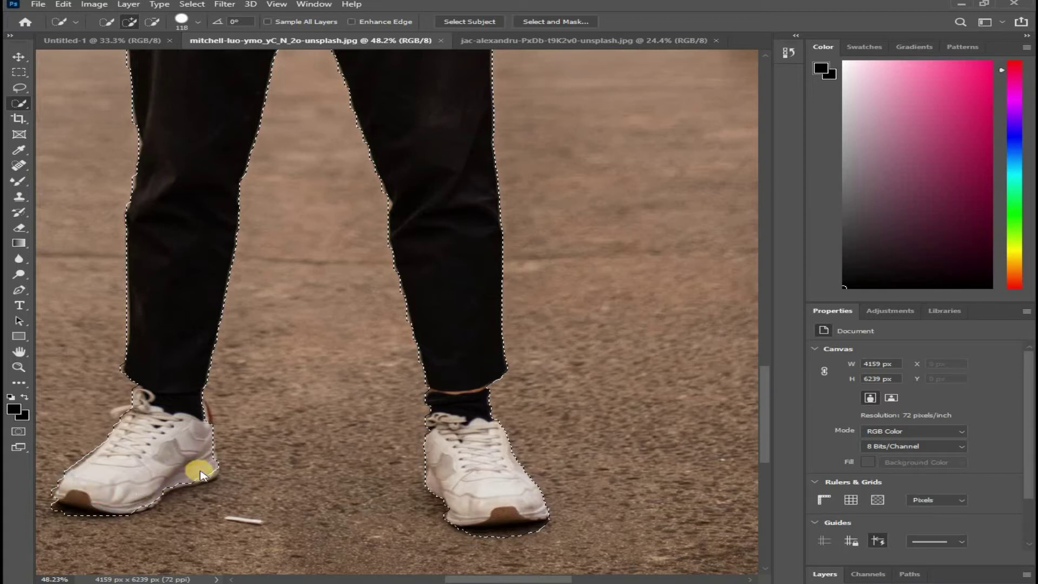
scroll(185, 457, down, 1)
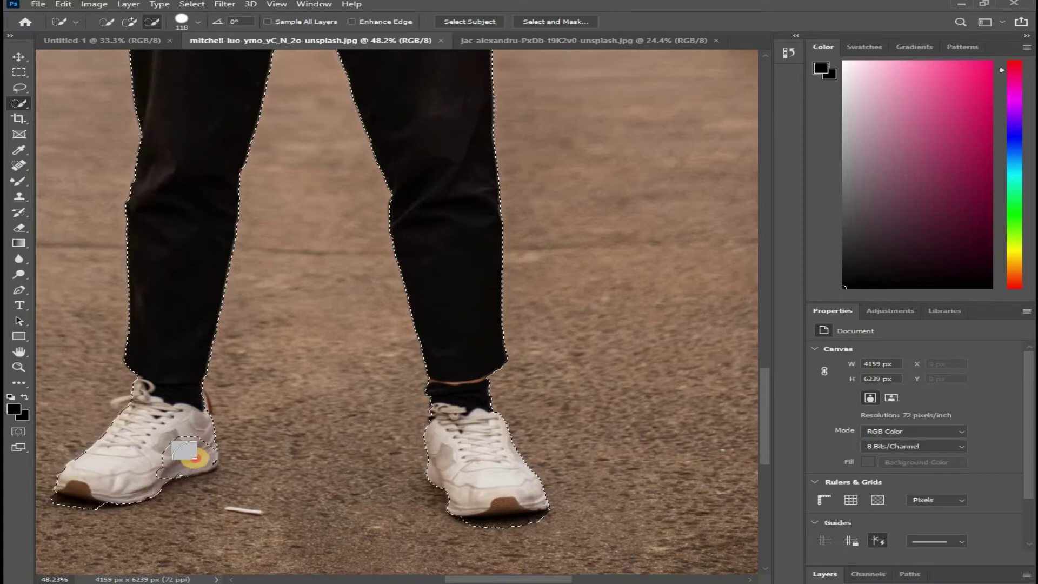
mouse_move(182, 447)
mouse_down()
mouse_move(186, 456)
mouse_move(169, 459)
mouse_move(204, 456)
mouse_move(196, 458)
mouse_up()
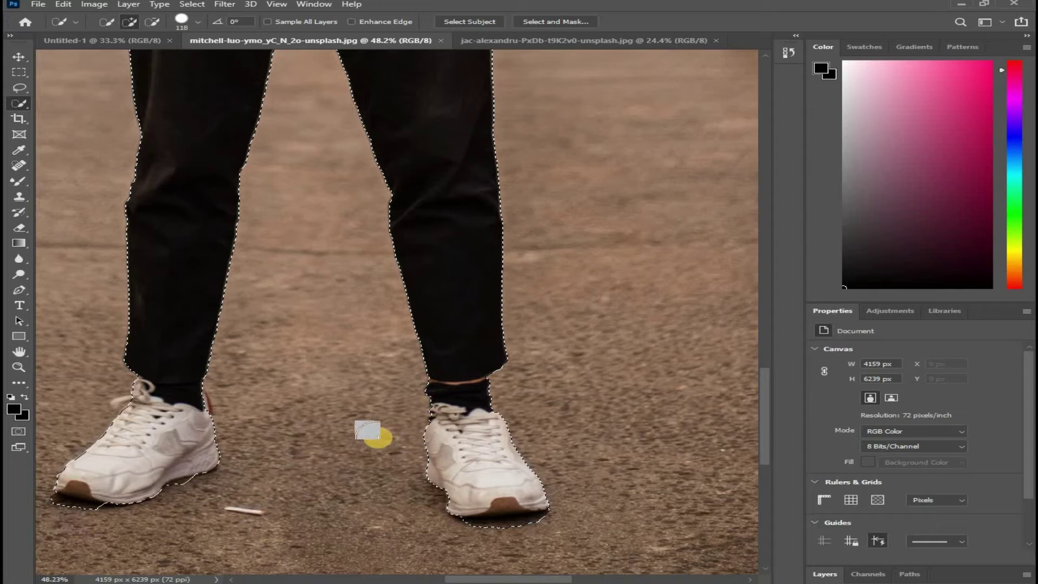
- Check the selection outline from shoes to head, copy the selected man onto a new layer and show the layer list
scroll(415, 404, down, 3)
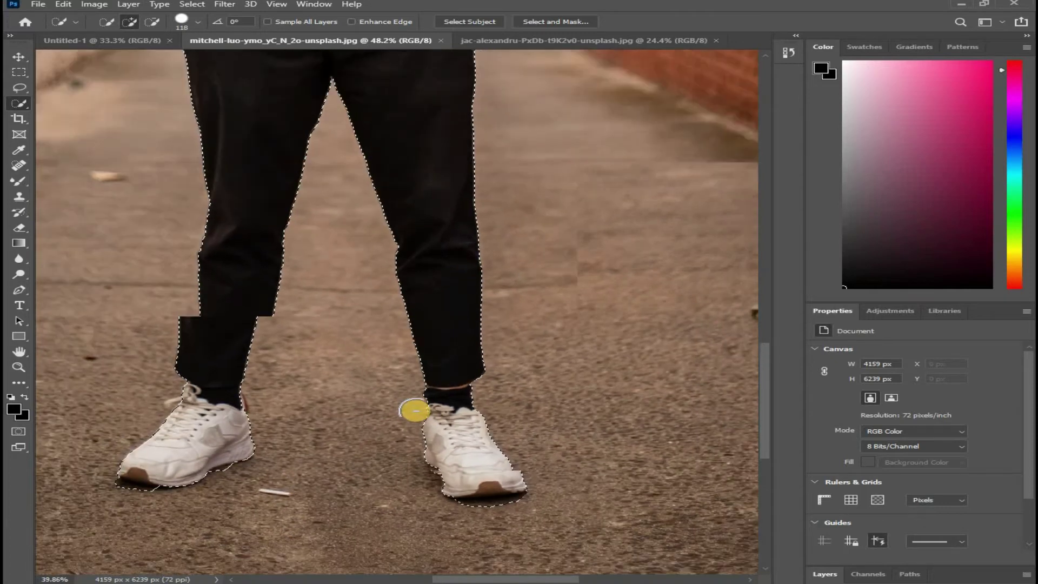
scroll(586, 426, down, 4)
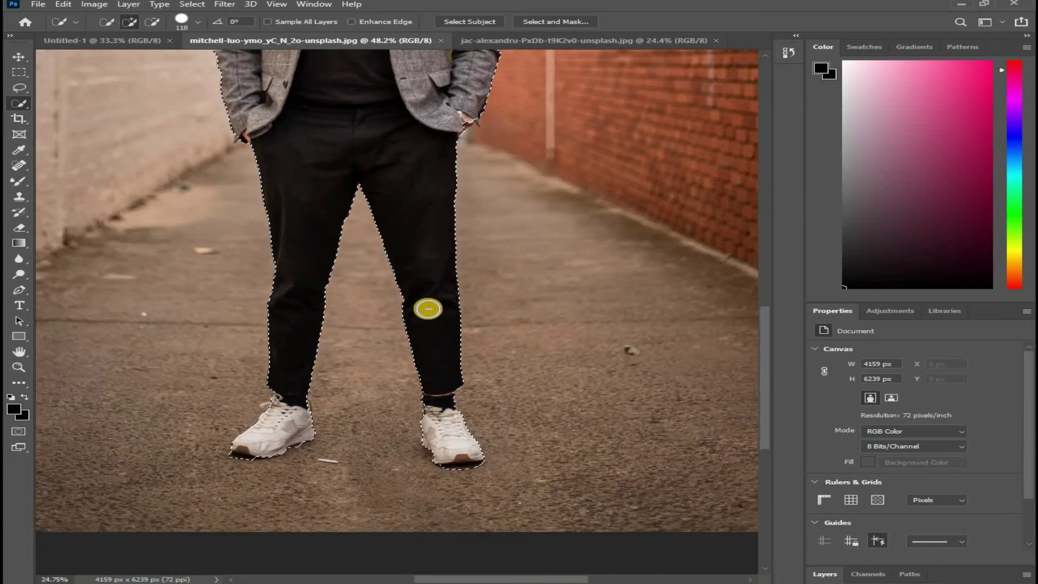
scroll(401, 286, down, 3)
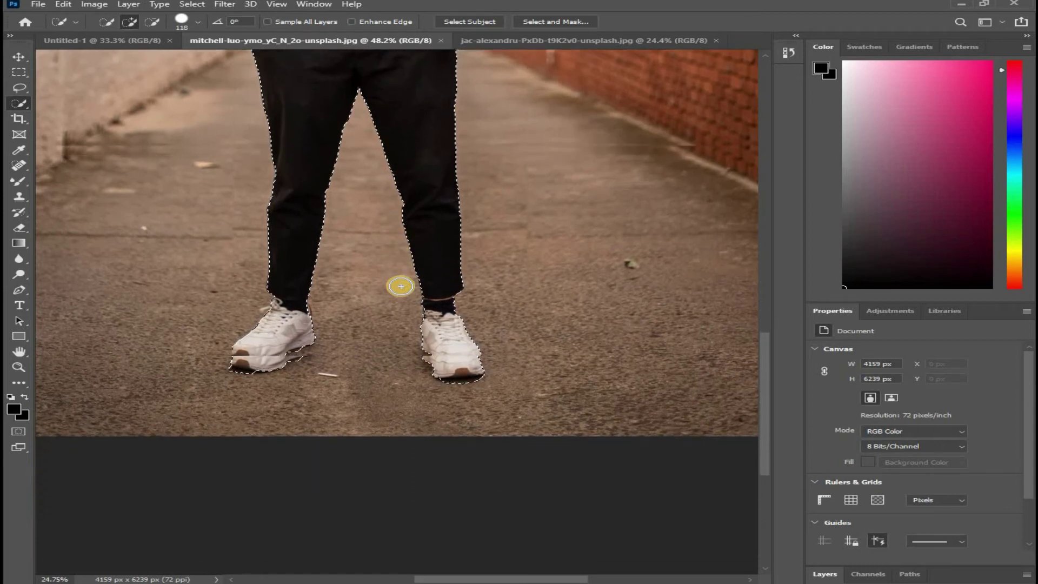
scroll(763, 371, up, 6)
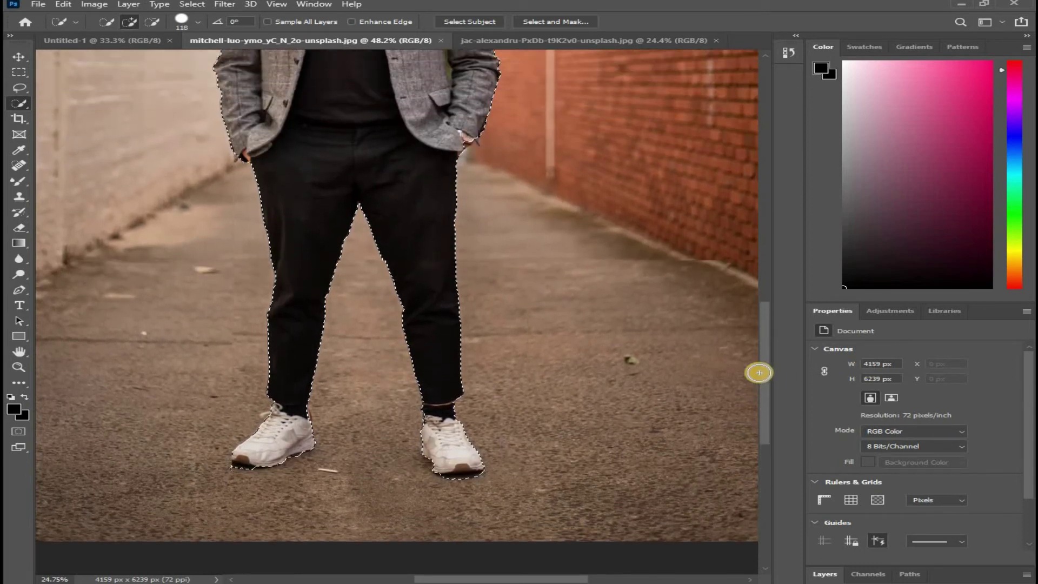
scroll(762, 371, up, 5)
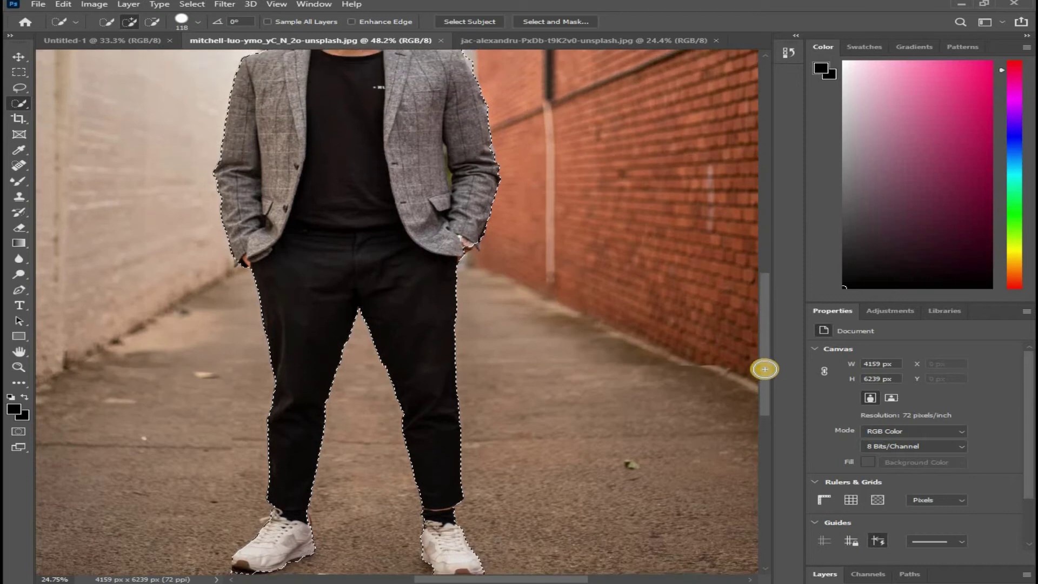
scroll(765, 355, up, 10)
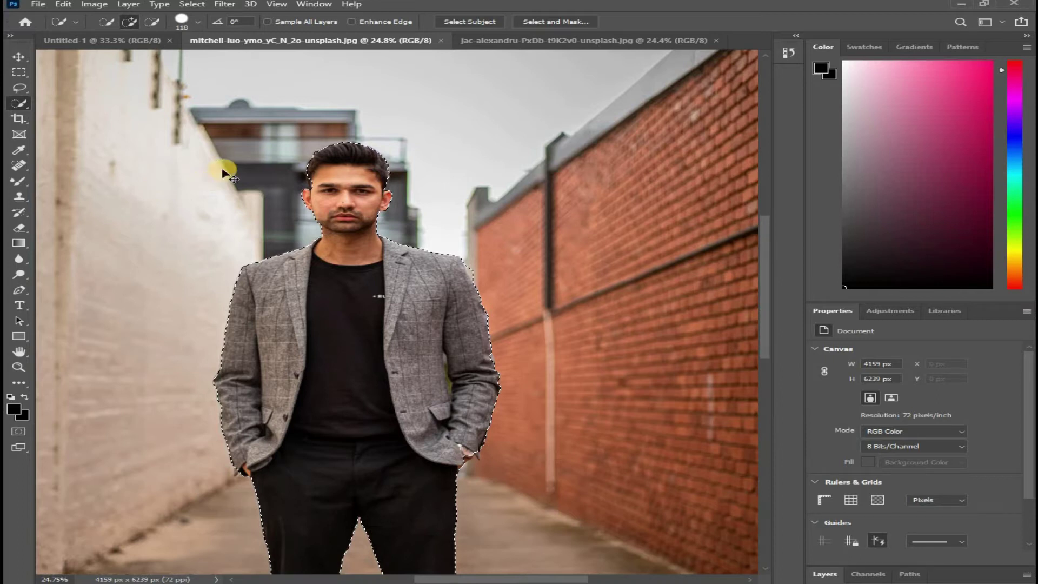
key(ctrl+j)
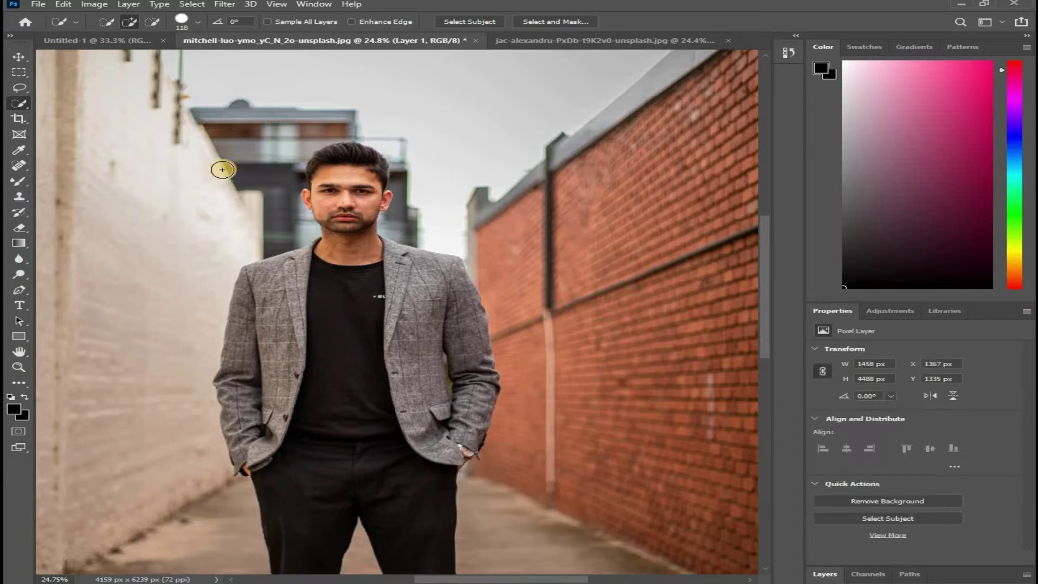
key(F7)
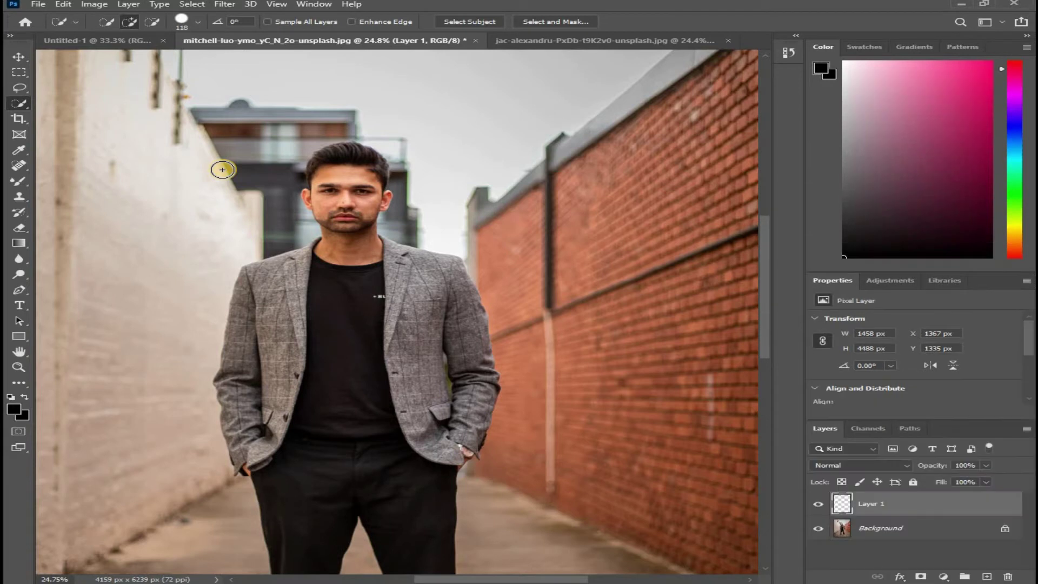
- In the street photo jac-alexandru-PxDb-t9K2v0-unsplash.jpg, unlock the background layer and duplicate it
click(103, 47)
click(481, 46)
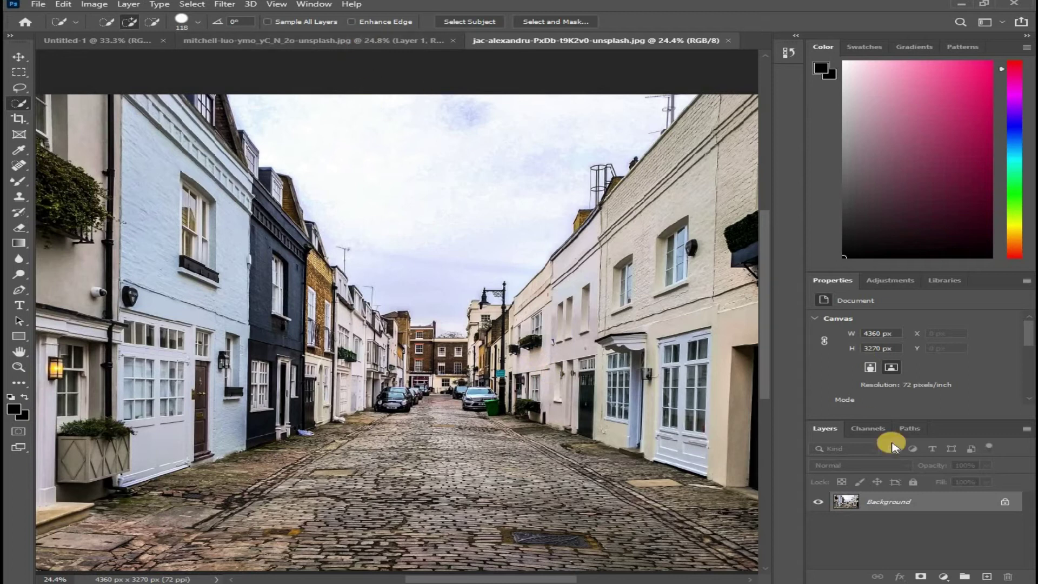
click(1009, 505)
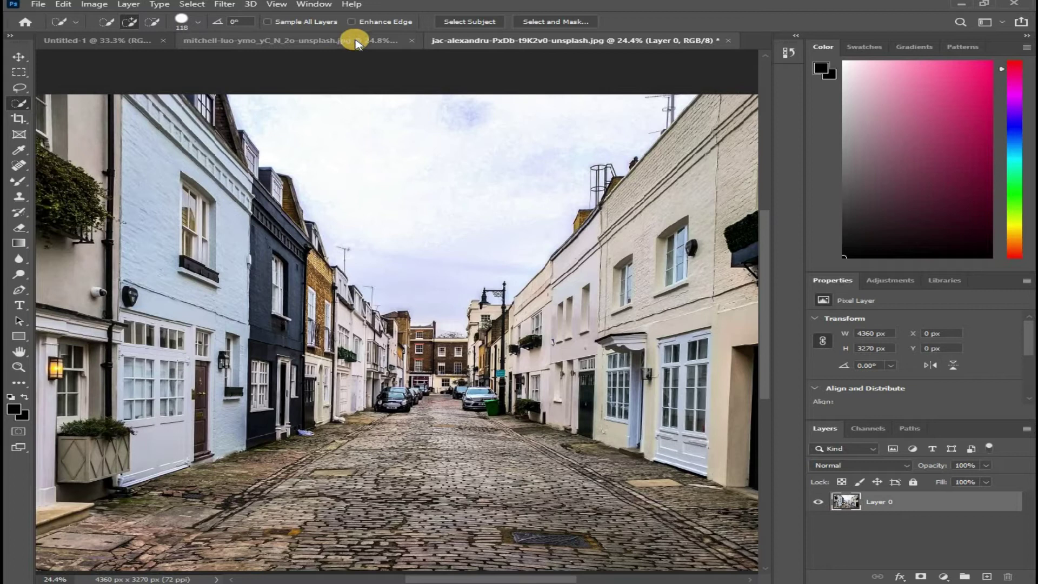
key(ctrl+j)
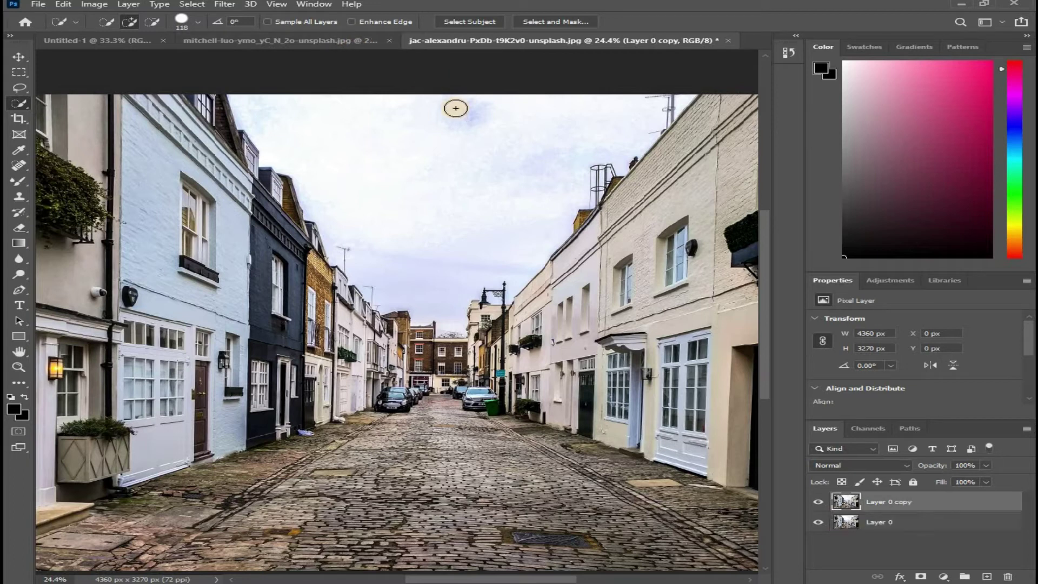
- Bring the cut-out man from the alley photo into the street photo with the Move tool, placing him near the centre
click(327, 40)
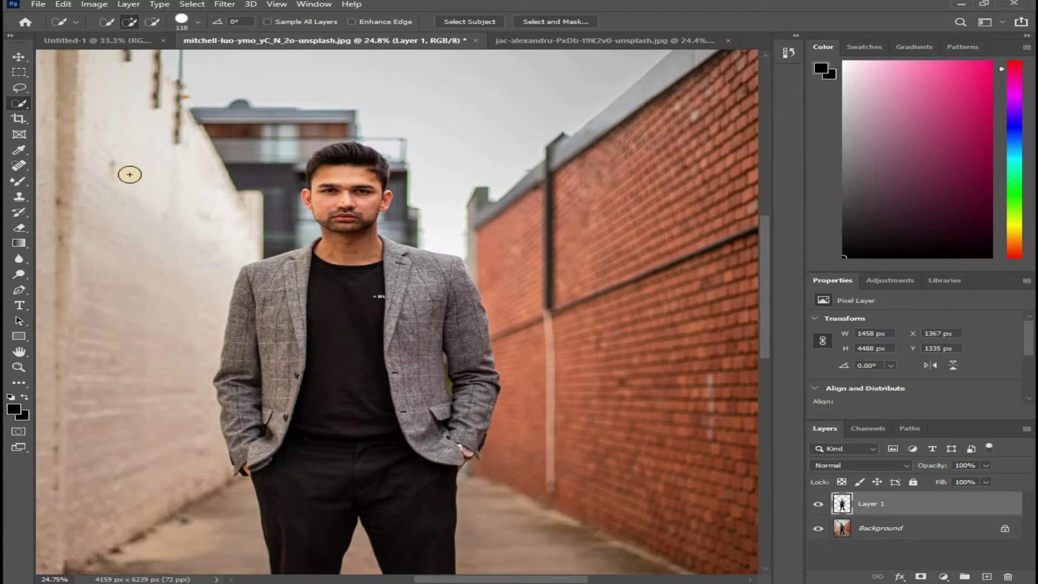
click(13, 58)
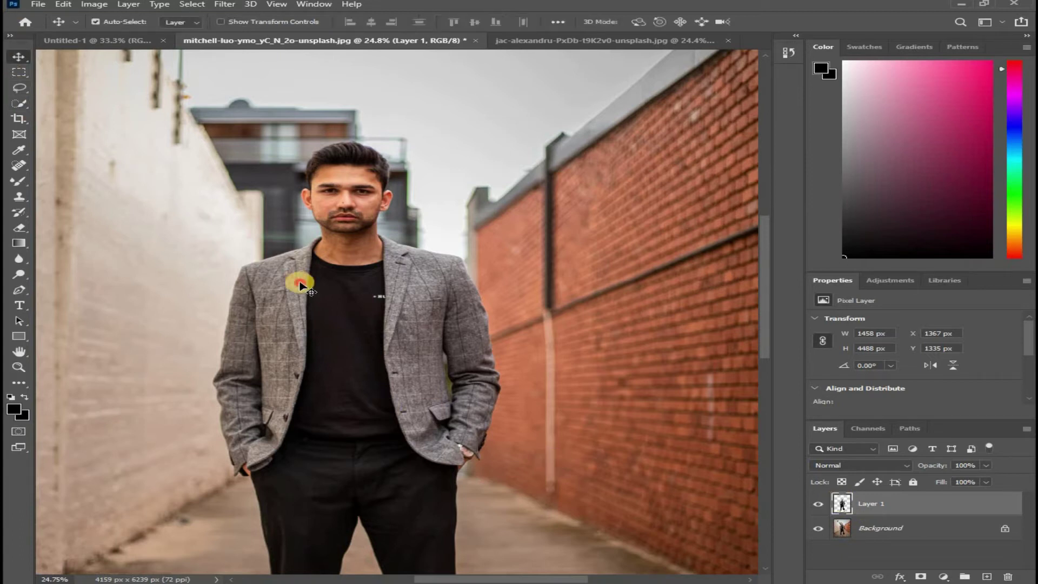
drag(305, 219, 448, 290)
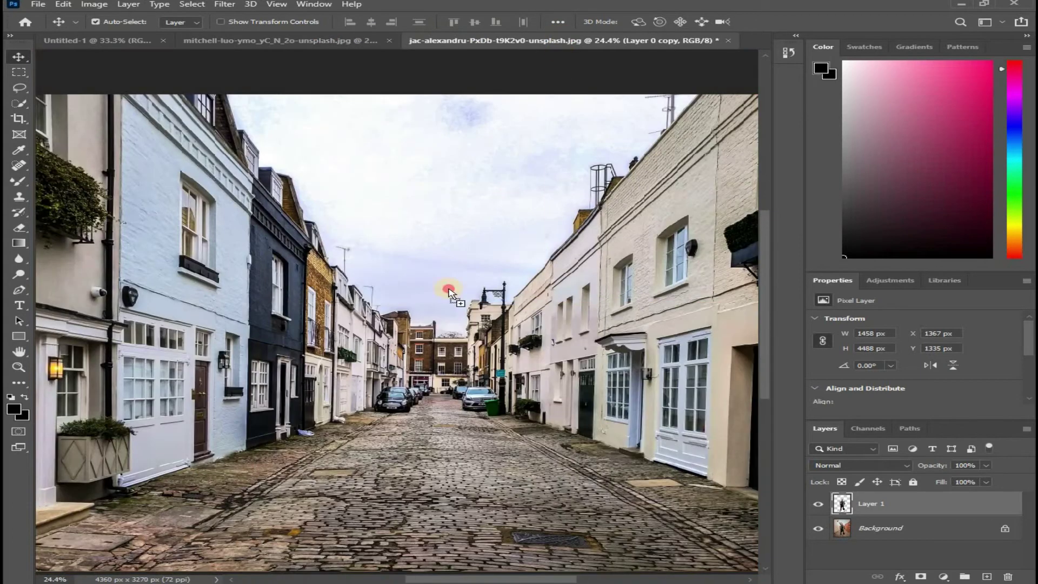
drag(423, 427, 456, 417)
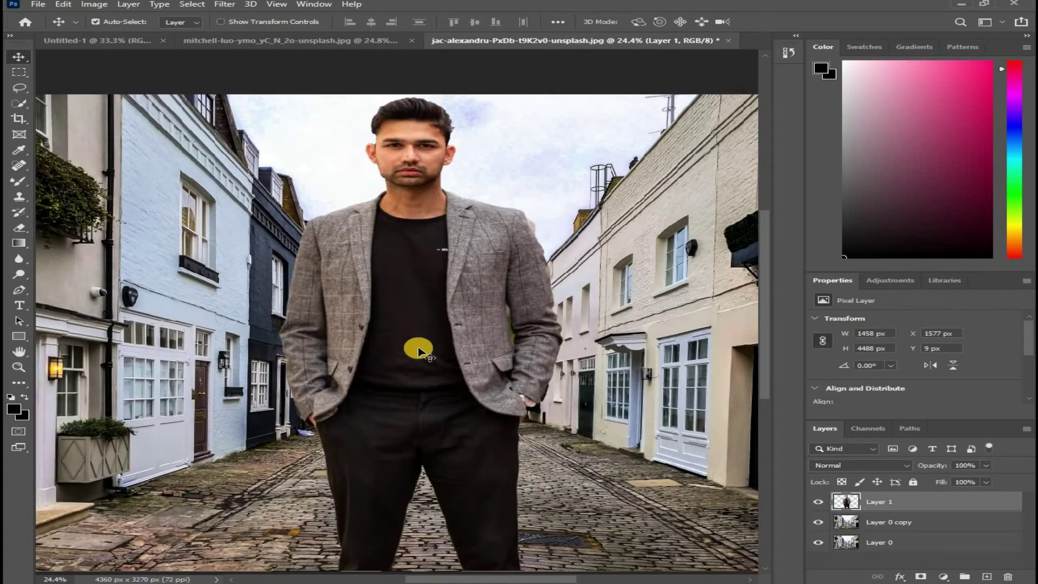
- Turn on the CMYK proof view and move the cut-out man down and right to about X 1775 px, Y 333 px
scroll(419, 351, down, 3)
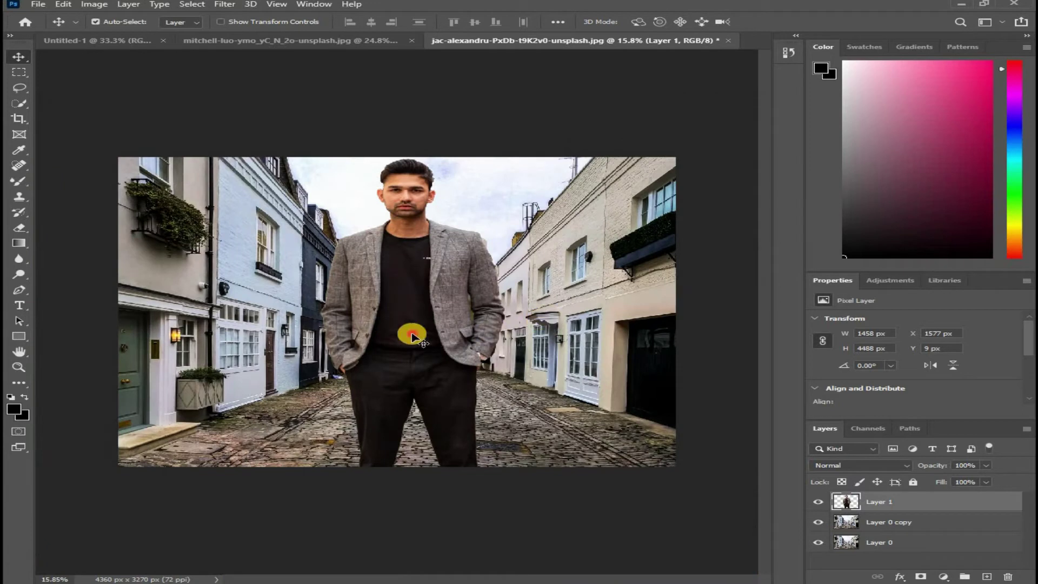
key(ctrl+y)
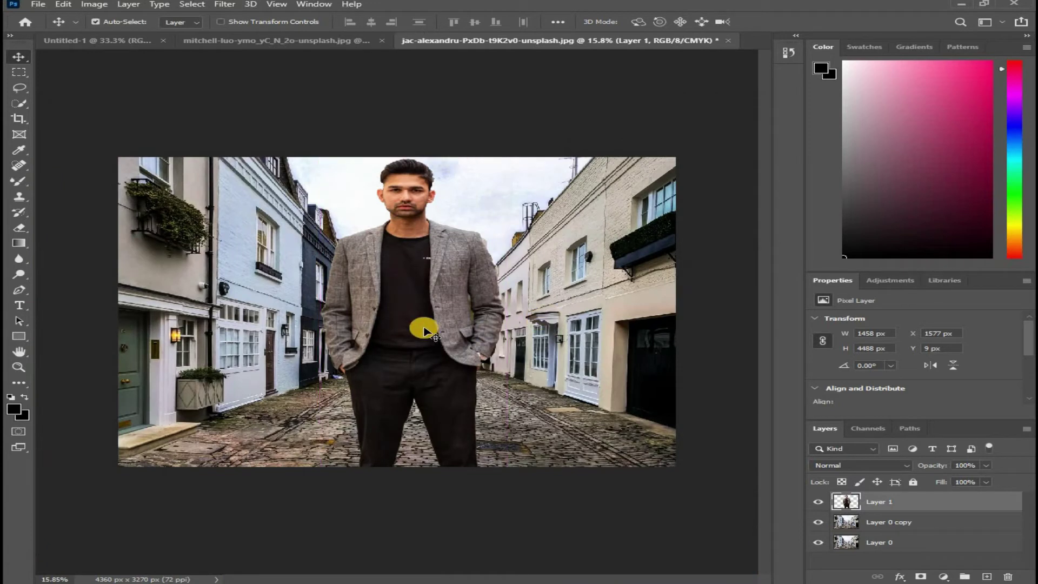
scroll(481, 278, down, 4)
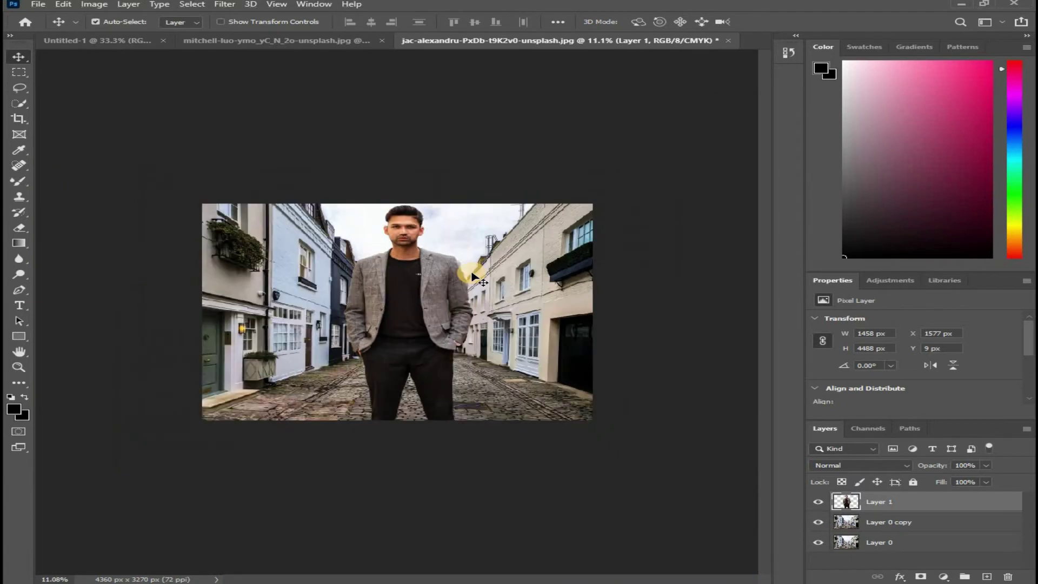
scroll(481, 281, up, 5)
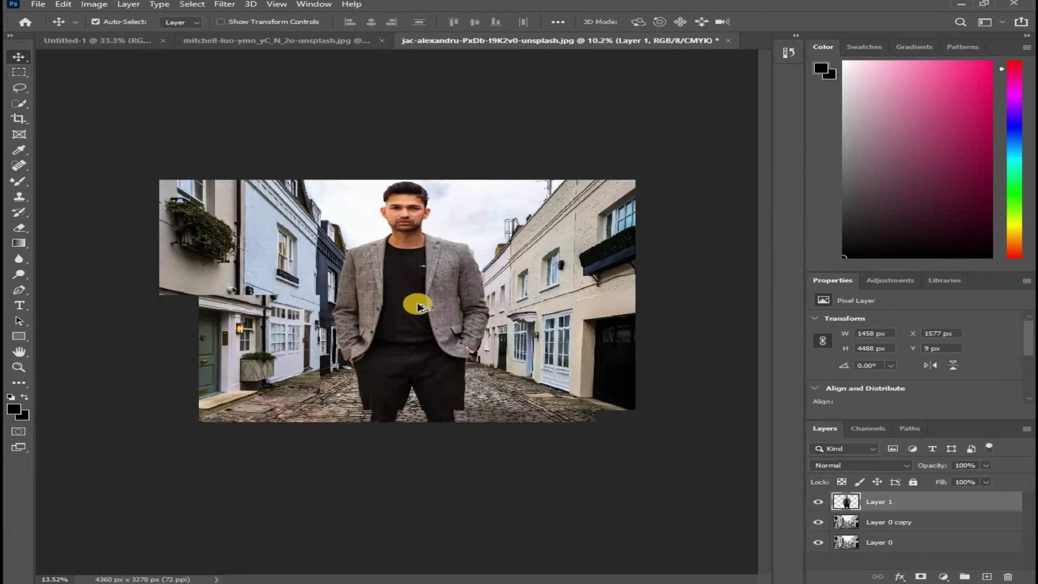
click(15, 53)
drag(416, 281, 454, 317)
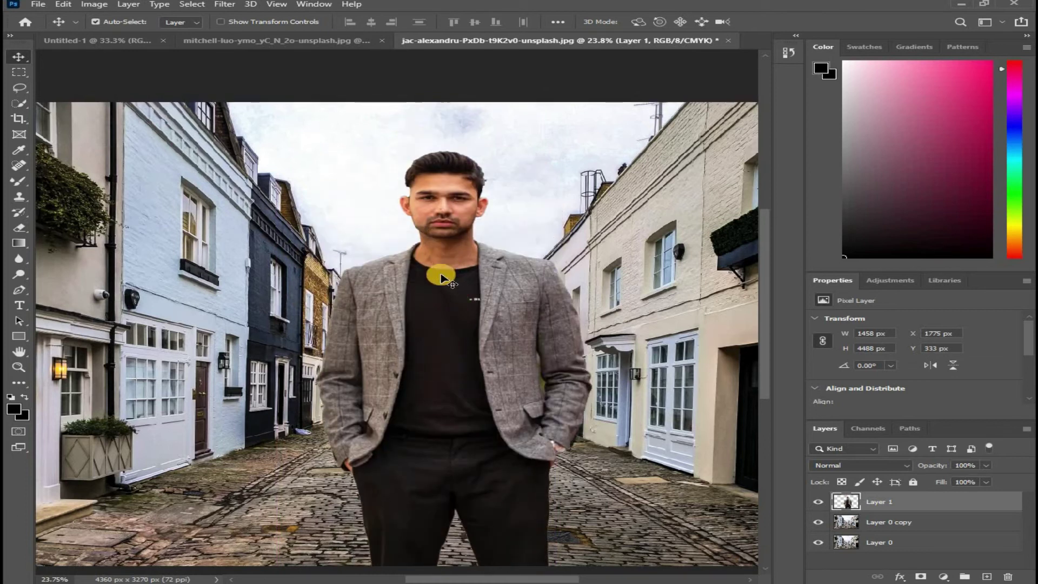
- Scale the cut-out man down to about 371 × 1294 px and place him on the cobbles at about X 2180 px, Y 1877 px
key(ctrl+t)
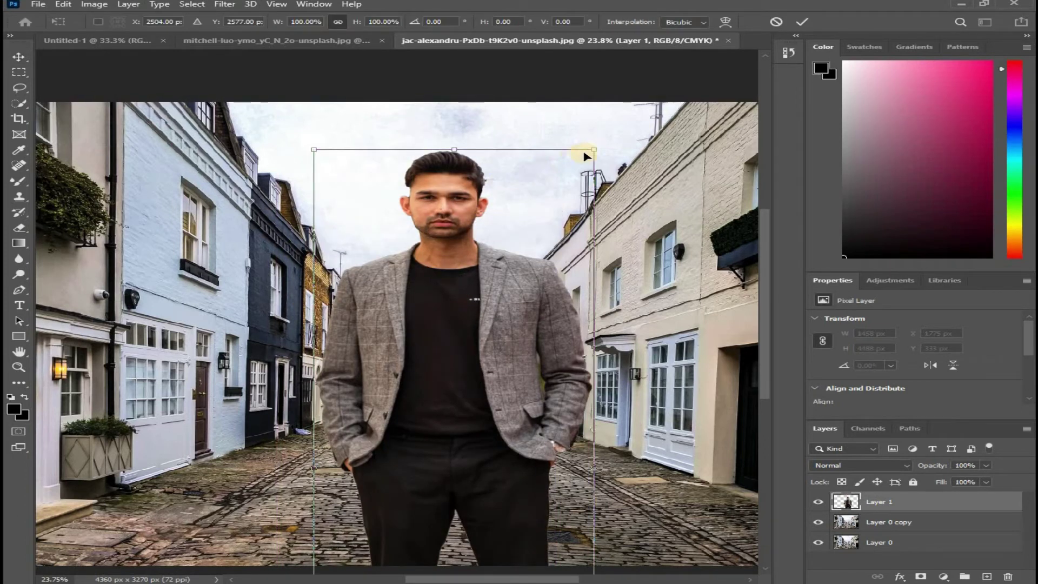
drag(566, 218, 474, 420)
drag(392, 453, 439, 234)
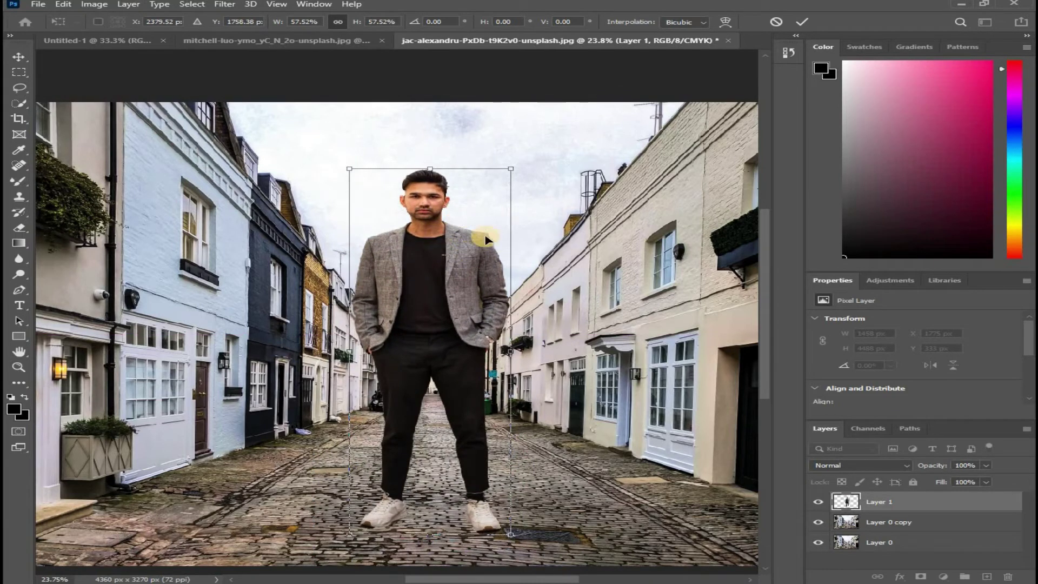
drag(509, 170, 450, 303)
drag(446, 367, 433, 307)
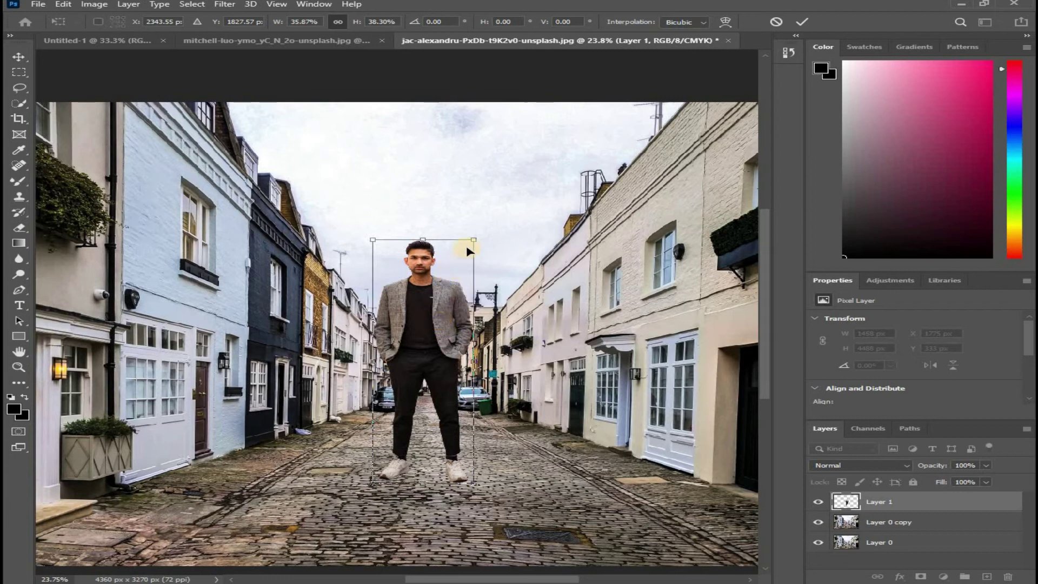
drag(469, 241, 440, 301)
drag(422, 384, 432, 431)
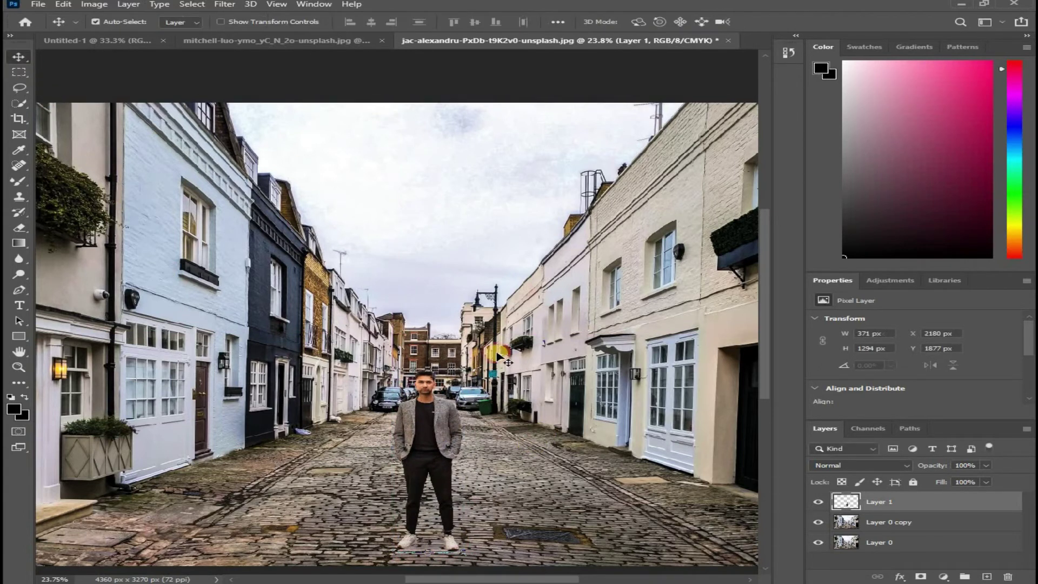
- Move the scaled man farther up the street to about X 2212 px, Y 1609 px
click(533, 419)
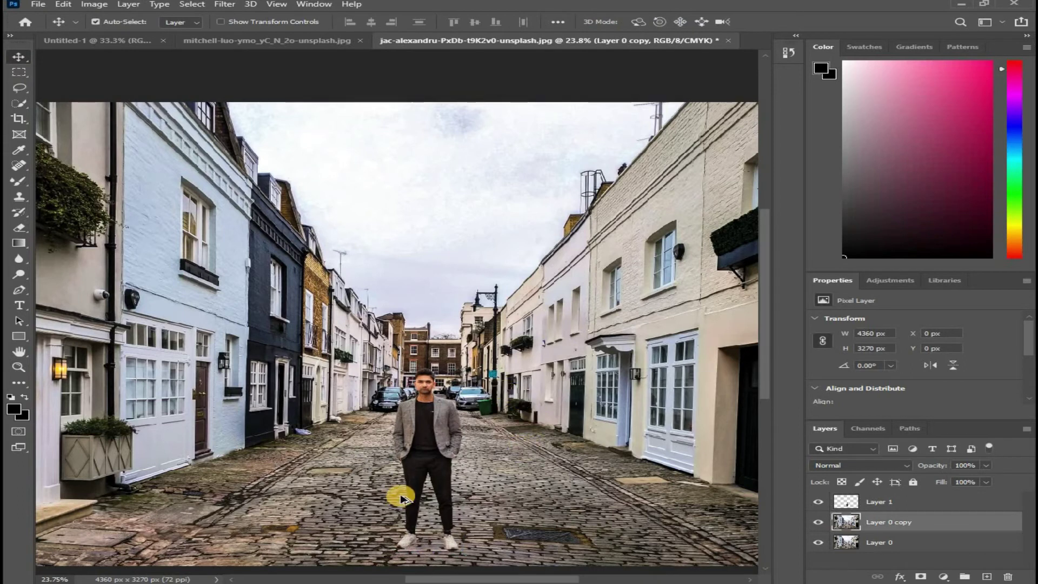
scroll(398, 491, up, 3)
scroll(485, 505, down, 5)
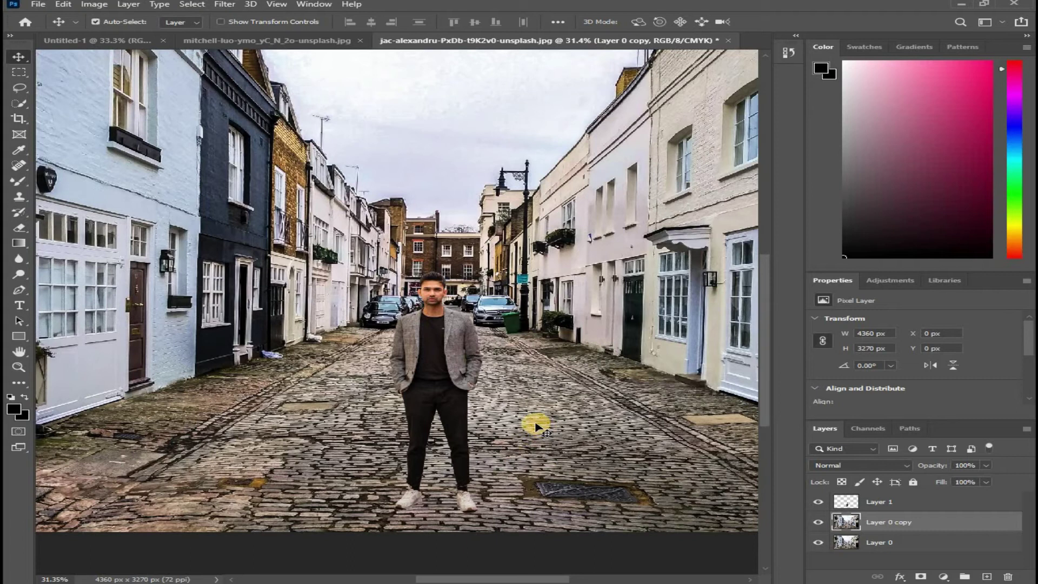
drag(450, 404, 450, 351)
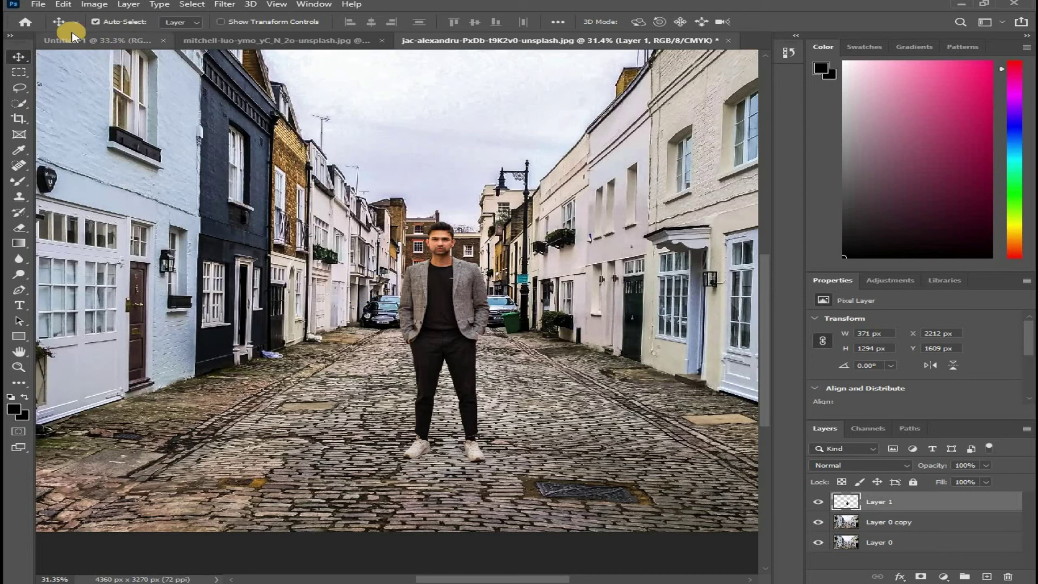
- Start saving the composite on the computer in the My projects folder of Softwares (J:), choosing PNG as the file format
click(37, 5)
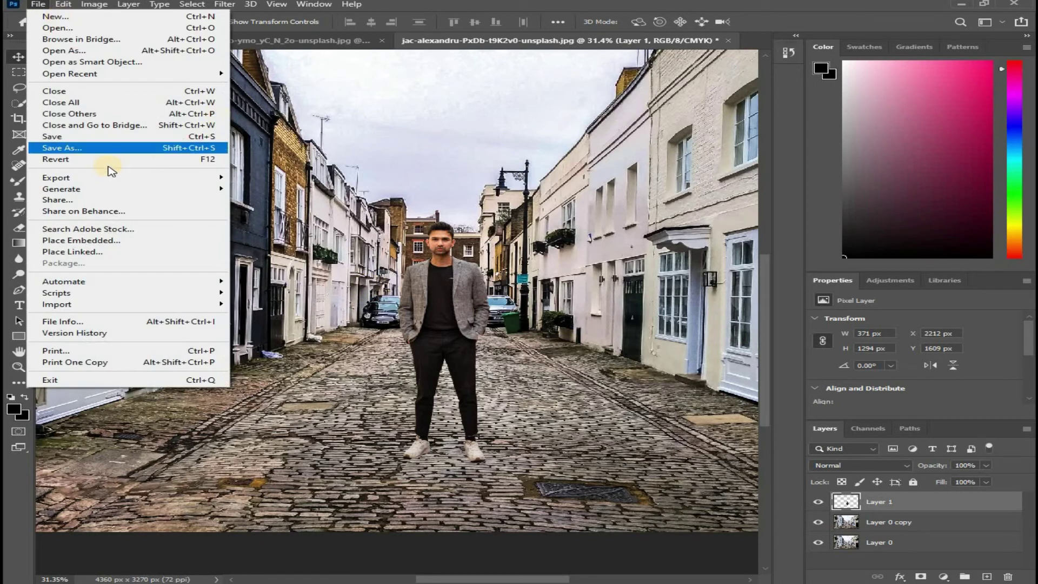
click(81, 147)
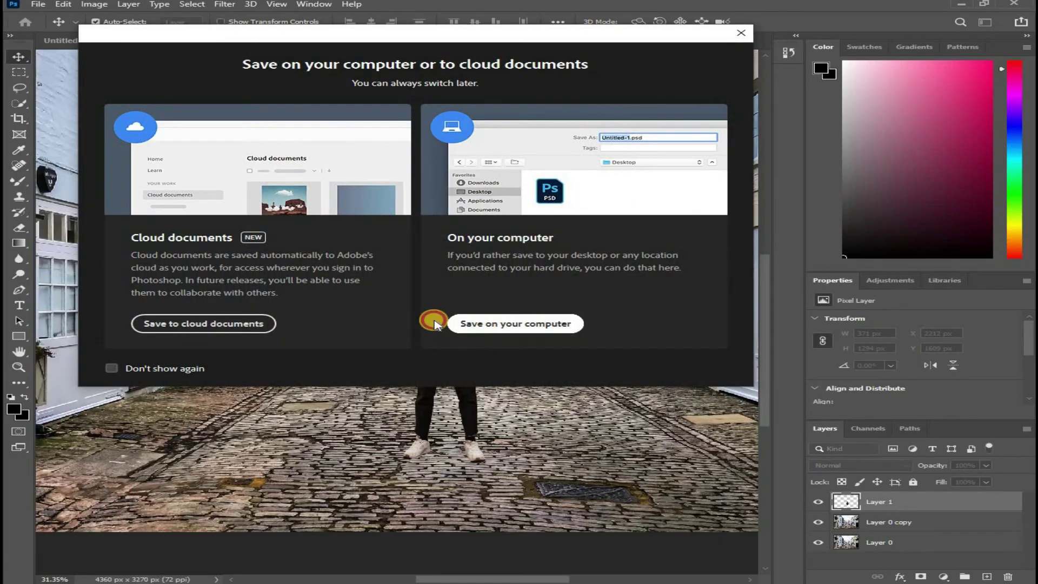
click(457, 322)
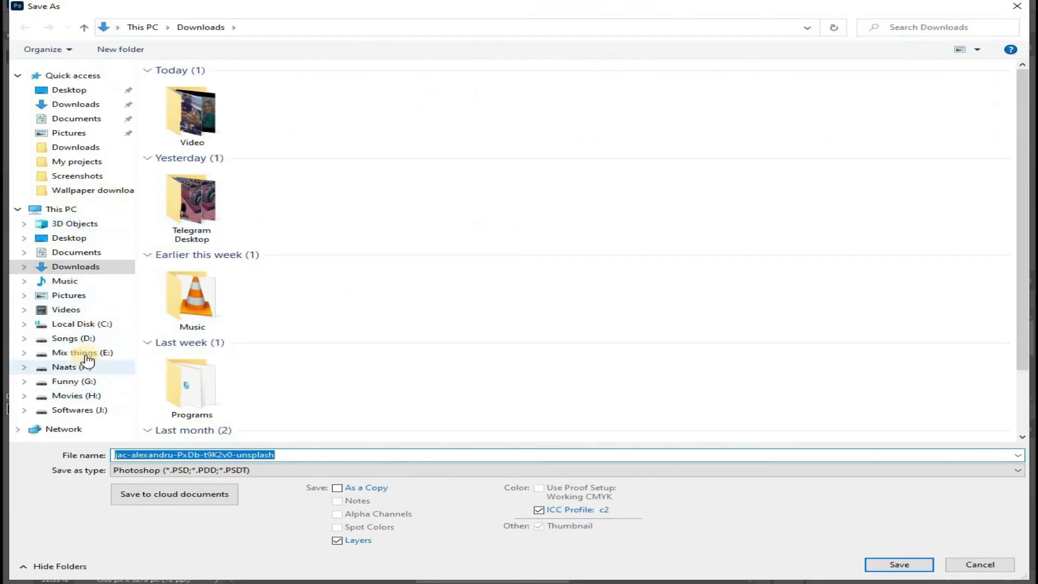
click(73, 409)
double_click(460, 192)
click(432, 469)
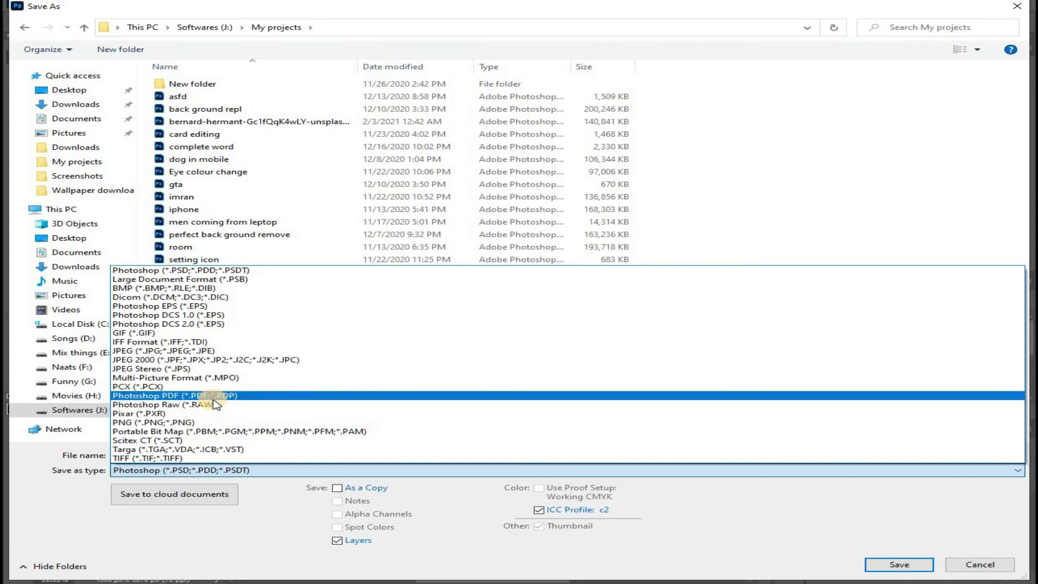
click(208, 423)
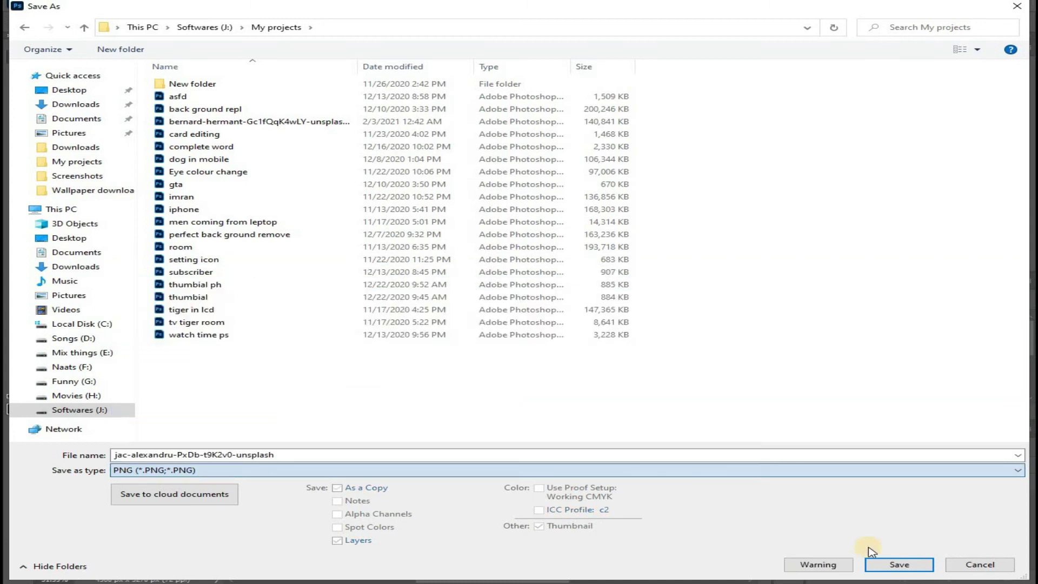
- Name the file "photo replace" and save it with the medium file size PNG option
click(297, 455)
text(p)
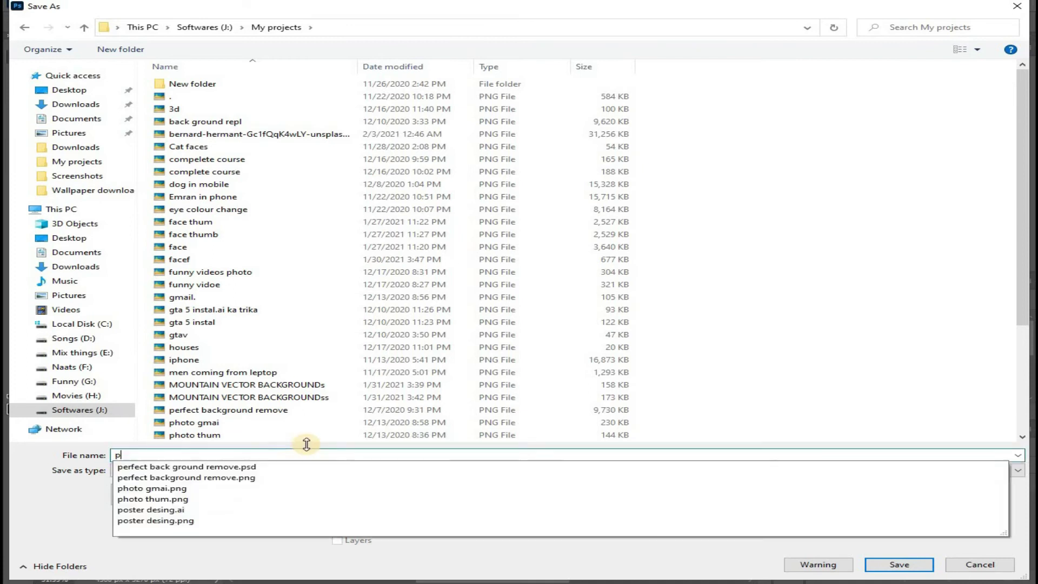
text(hot o)
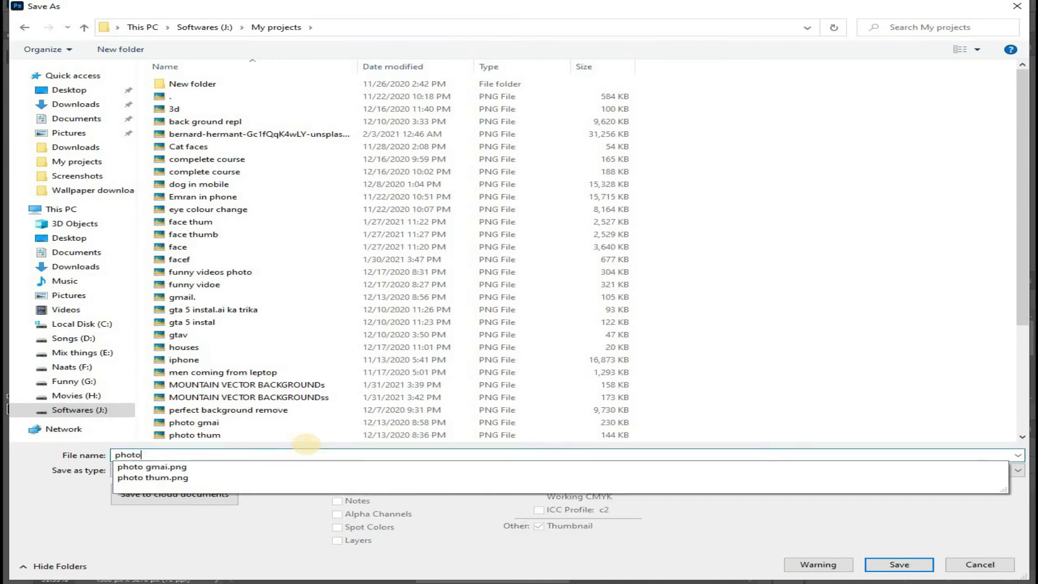
text( replac3e)
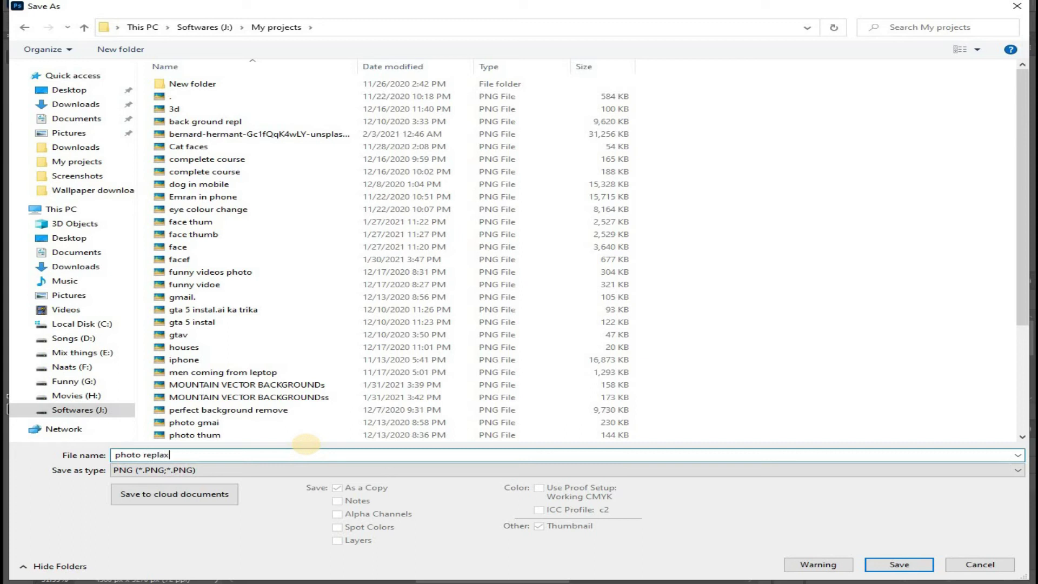
key(BackSpace)
key(BackSpace)
text(e)
click(928, 569)
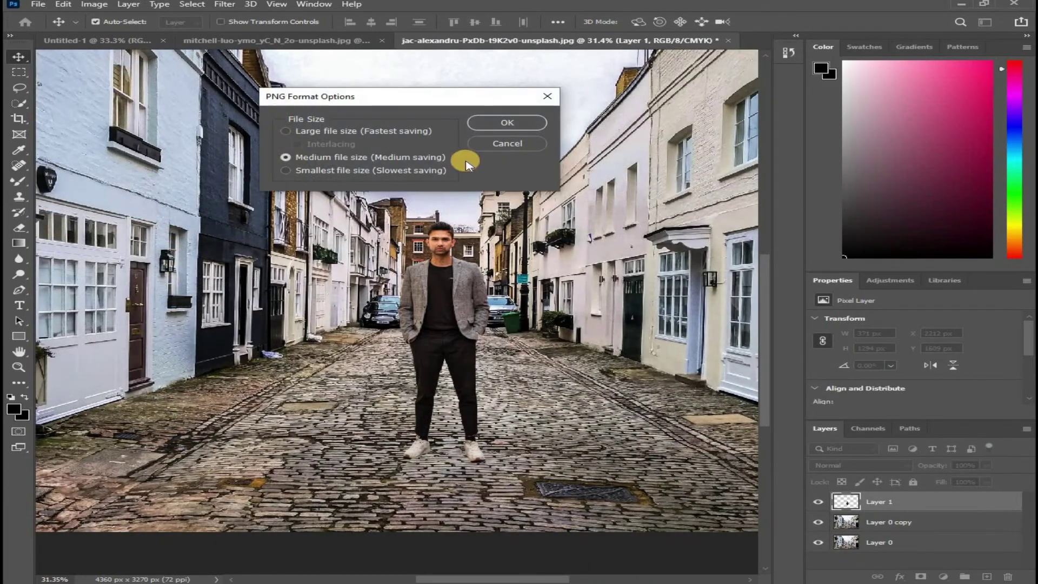
click(490, 122)
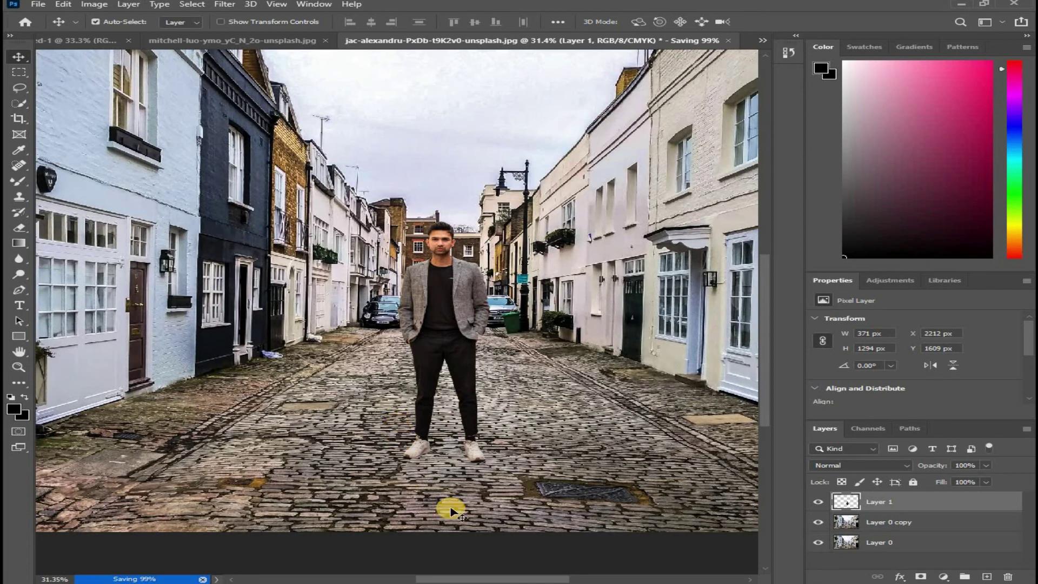
- Switch to the open File Explorer window
mouse_move(457, 582)
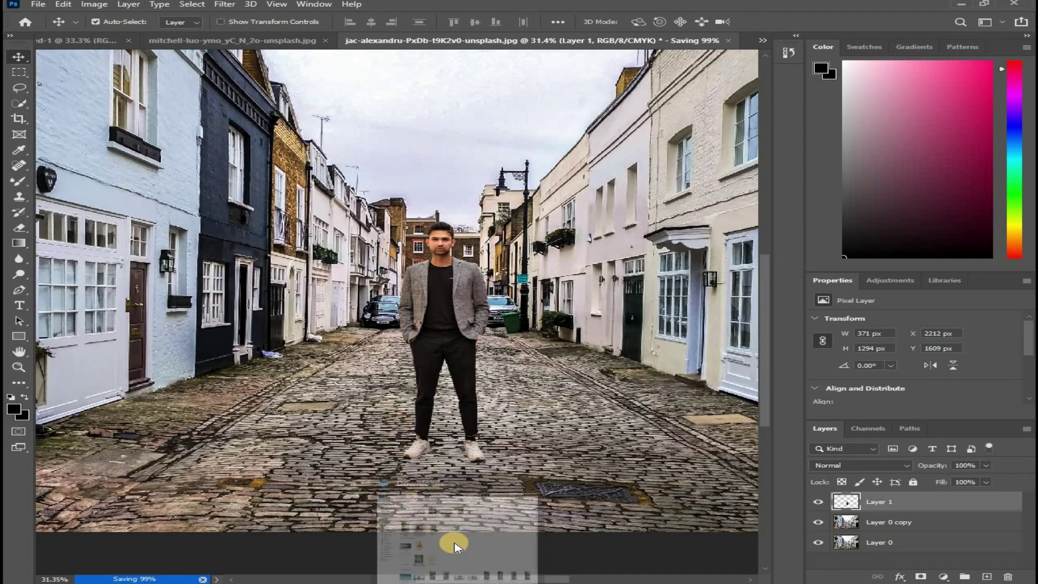